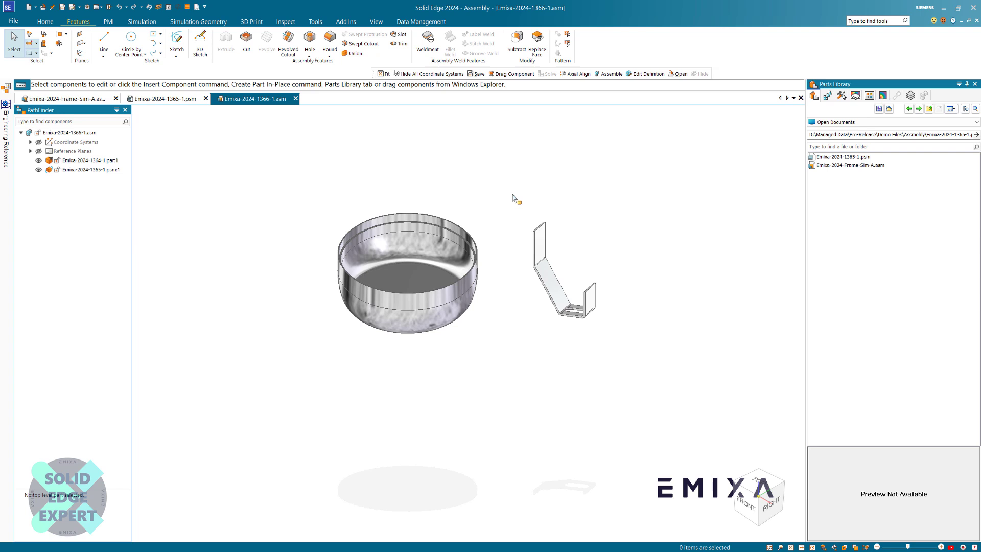
Examine the steel bowl and the loose sheet metal bracket in the assembly from several viewing angles.
scroll(513, 196, "up", 2)
middle_click_drag(504, 225, 541, 193)
scroll(506, 206, "up", 2)
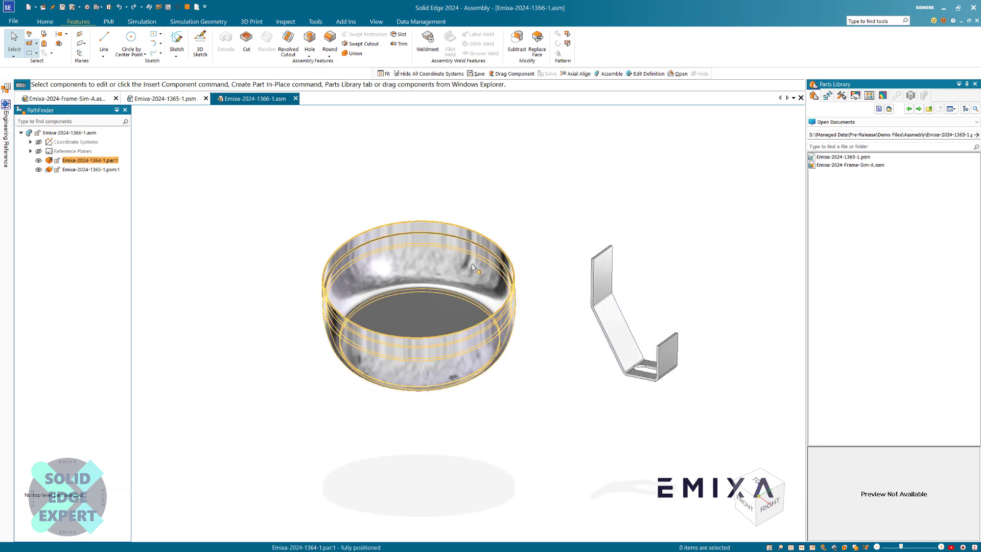
middle_click_drag(536, 245, 529, 221)
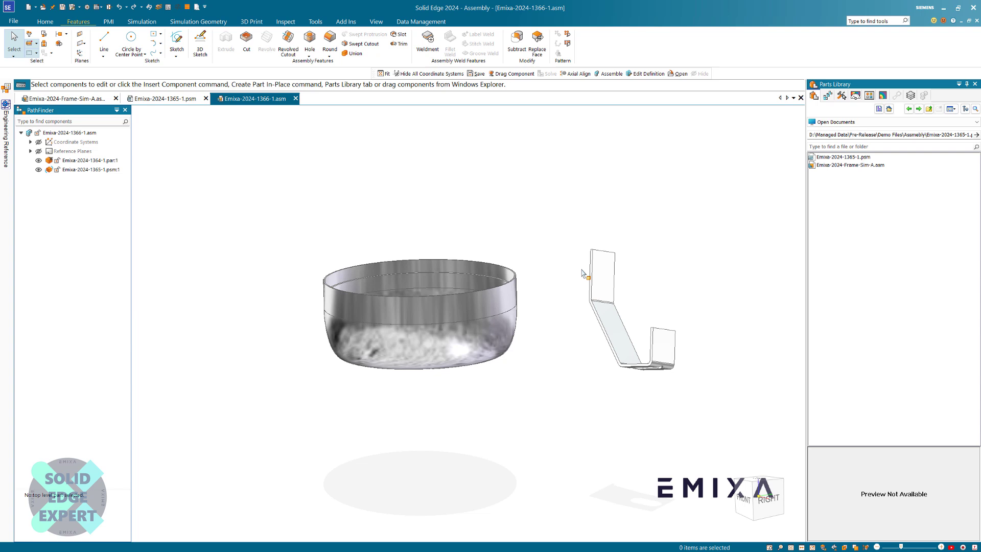
middle_click_drag(584, 275, 582, 296)
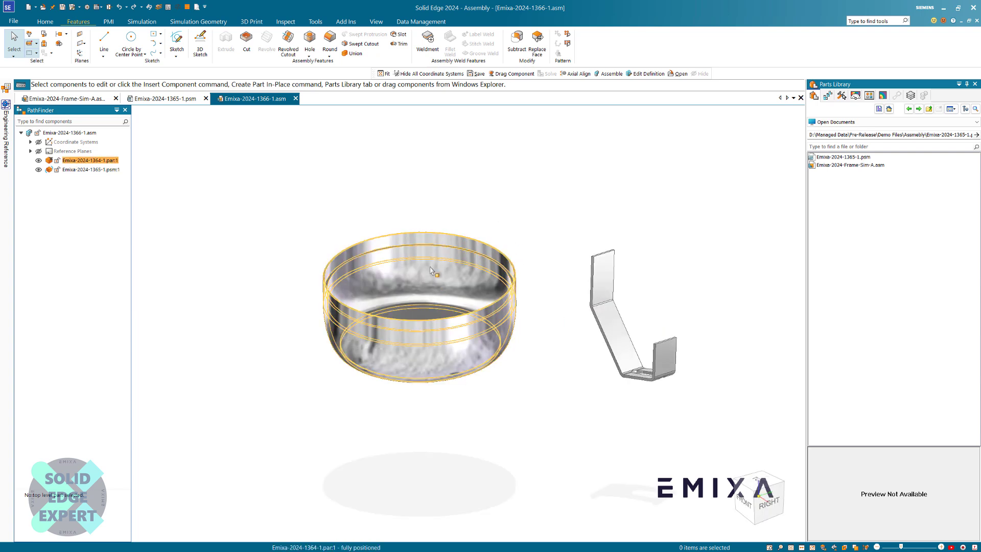
mouse_move(449, 293)
middle_mouse_down()
mouse_move(449, 274)
mouse_move(451, 299)
middle_mouse_up()
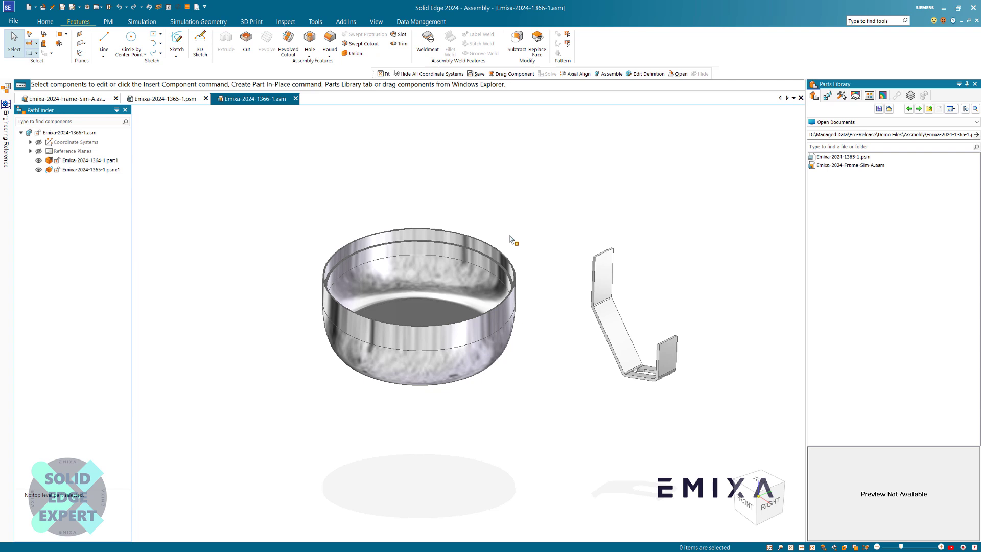
middle_click_drag(512, 237, 517, 220)
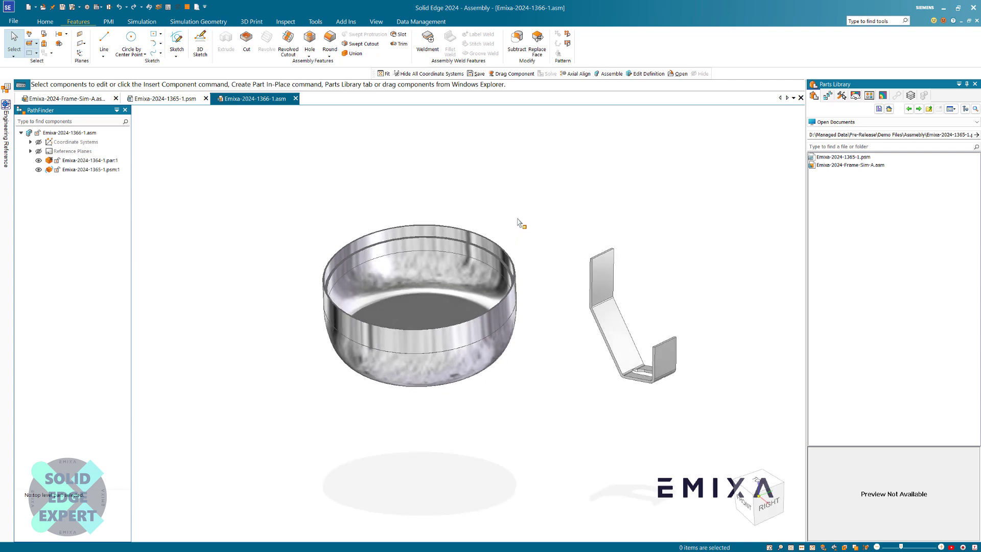
scroll(531, 240, "up", 2)
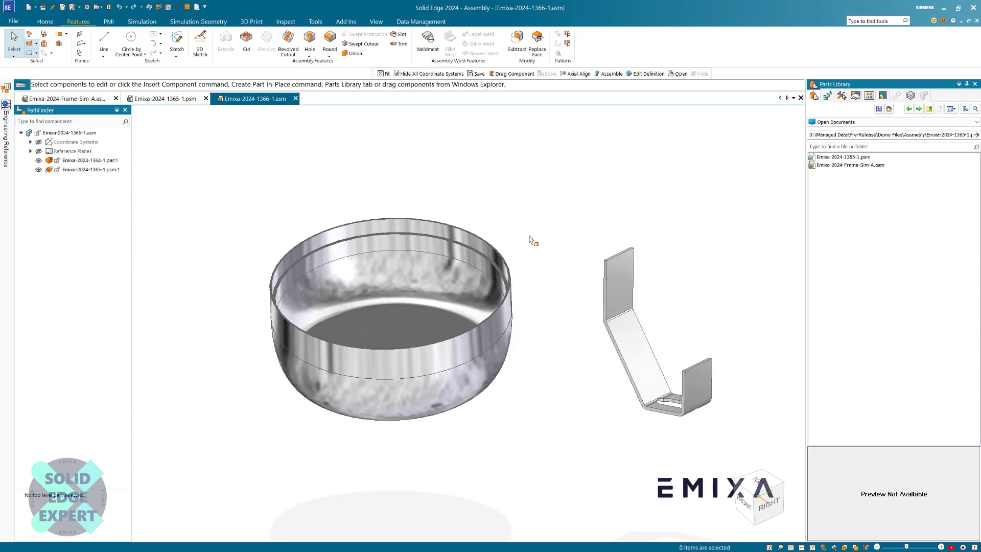
Close the Parts Library and bring it back by starting the Insert Component command.
left_click(45, 21)
right_click(862, 197)
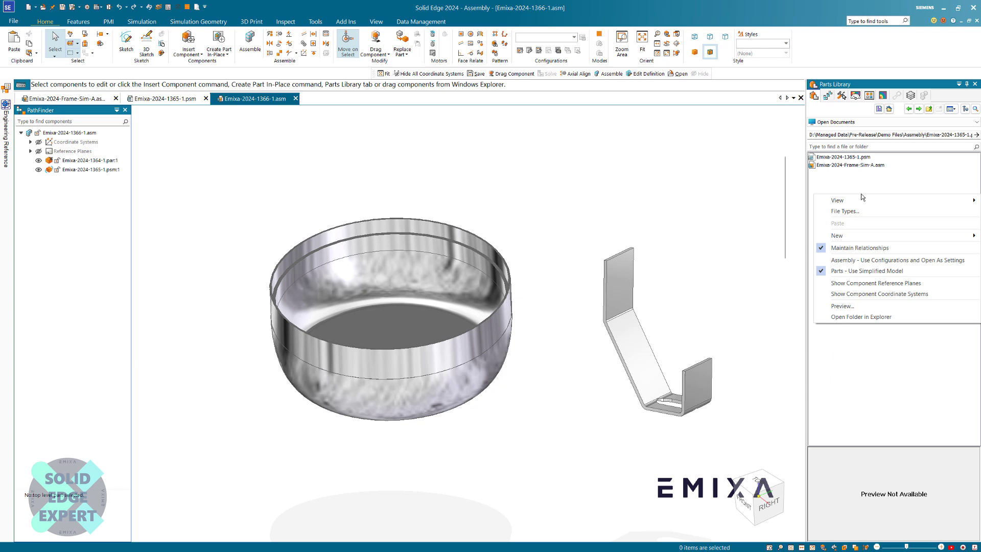
left_click(623, 200)
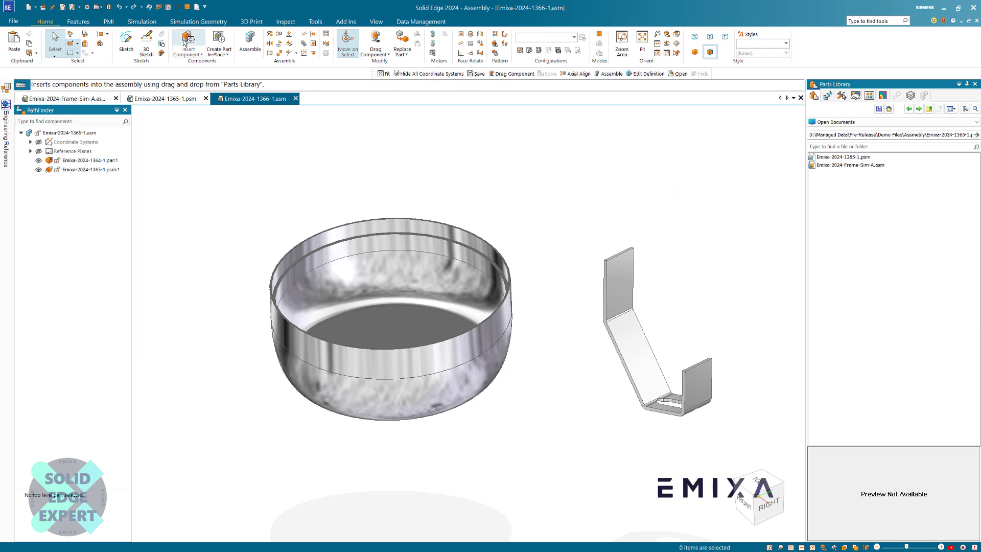
left_click(186, 41)
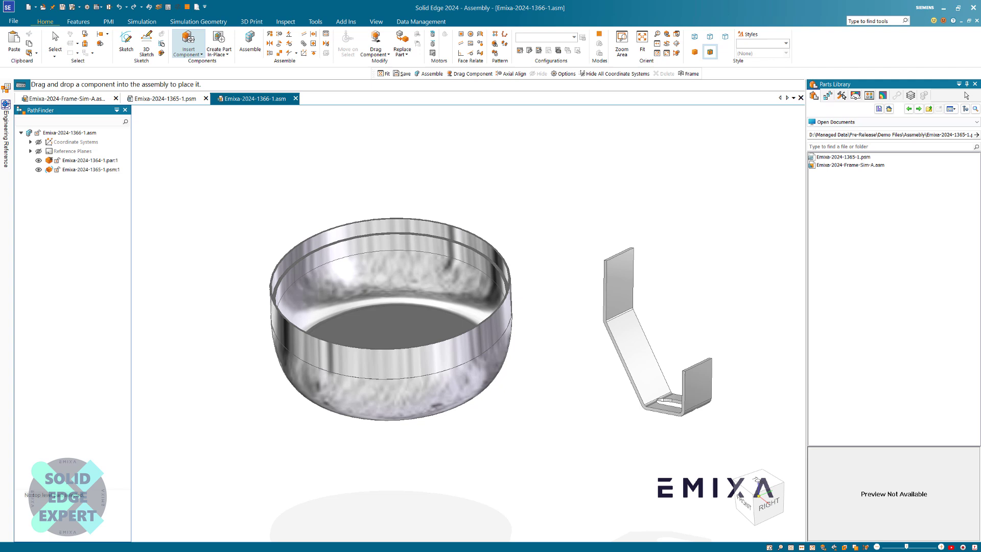
left_click(974, 84)
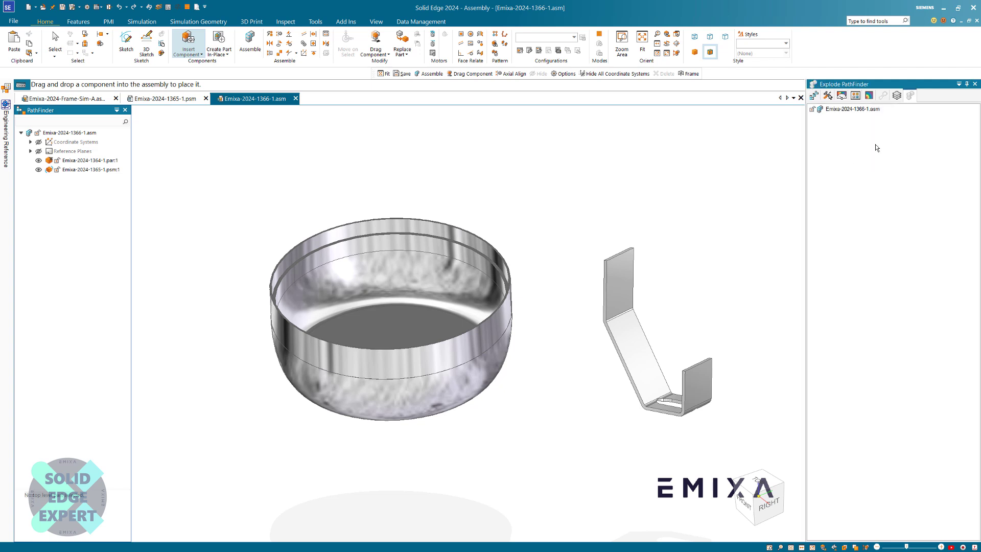
left_click(968, 84)
left_click(188, 41)
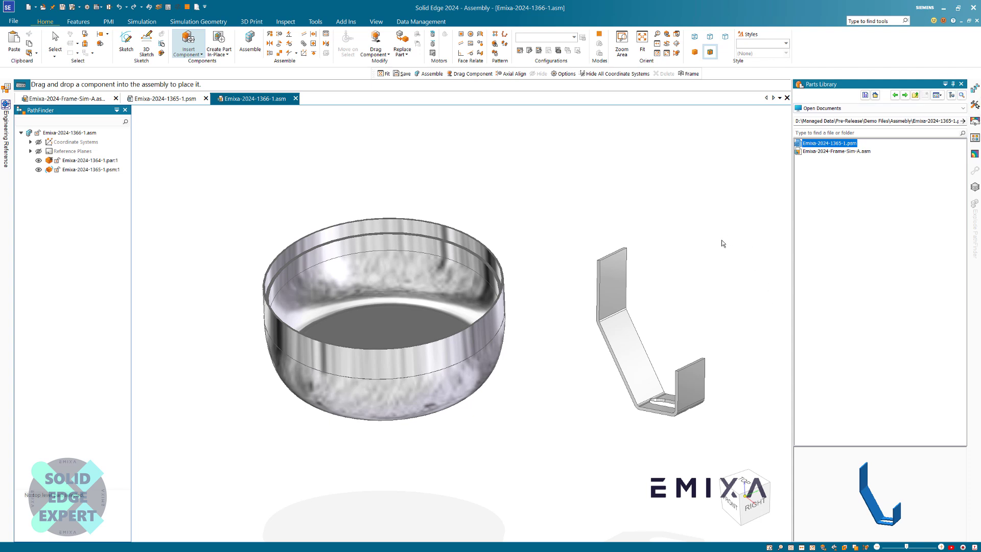
Enable Show Component Reference Planes in the Parts Library and place another Emixa-2024-1365-1.psm bracket above the existing one without relationships.
scroll(614, 224, "down", 2)
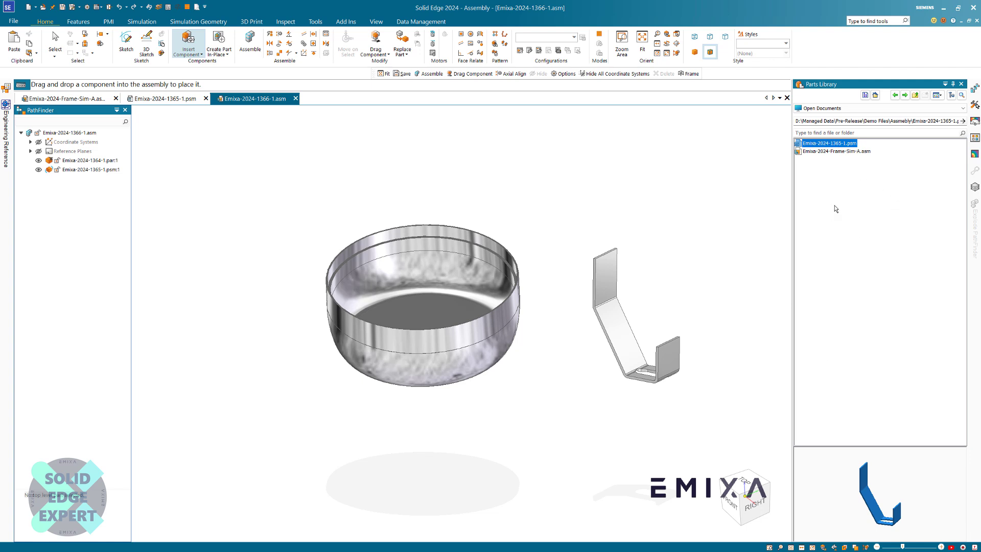
right_click(926, 190)
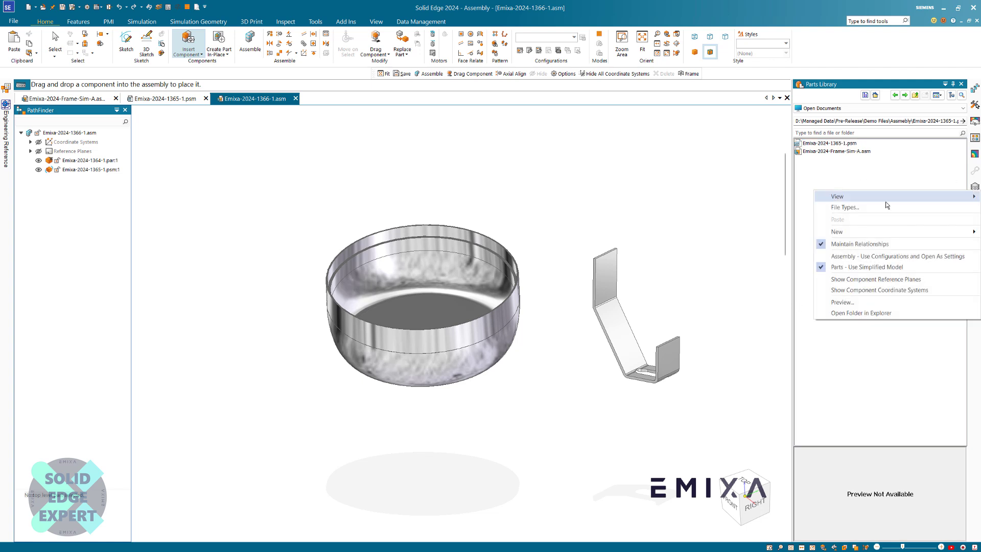
left_click(876, 280)
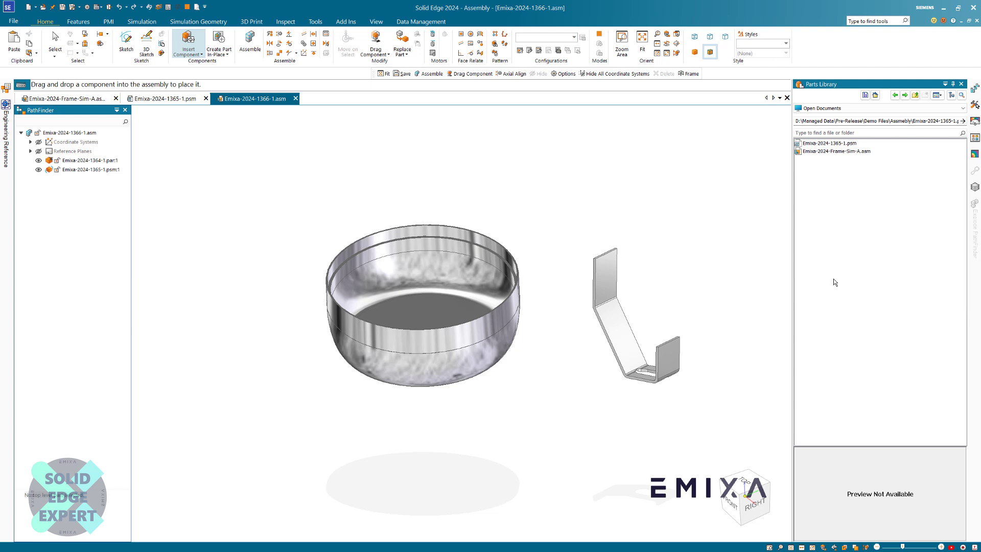
left_click(837, 143)
left_click_drag(612, 179, 571, 264)
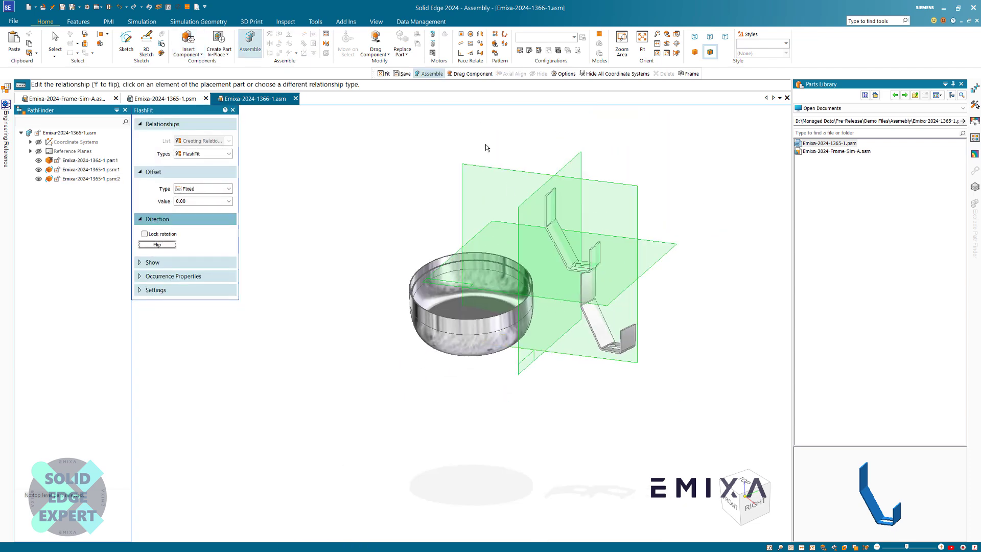
key("Escape")
middle_click_drag(525, 142, 509, 154)
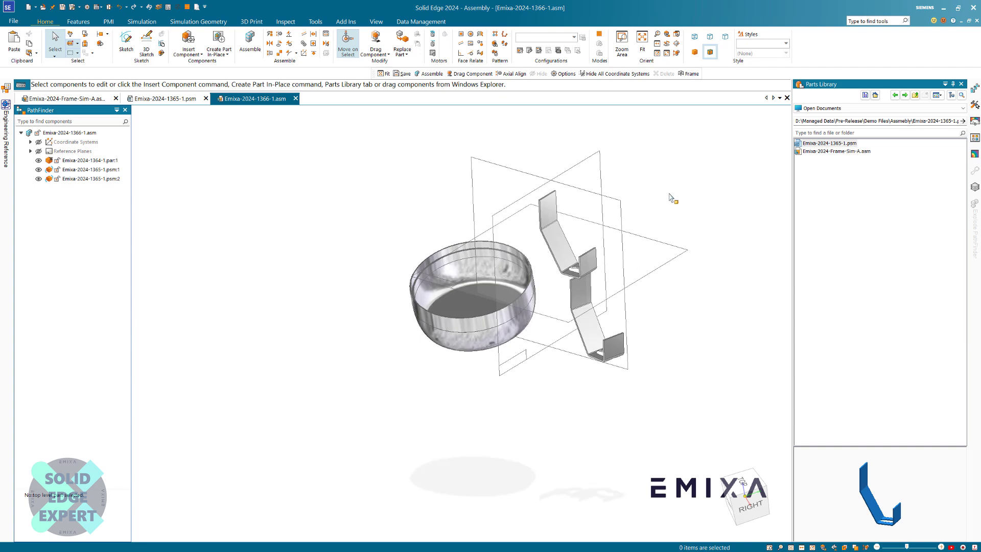
Turn off Show Component Reference Planes and delete the second bracket from the assembly.
right_click(808, 229)
left_click(855, 315)
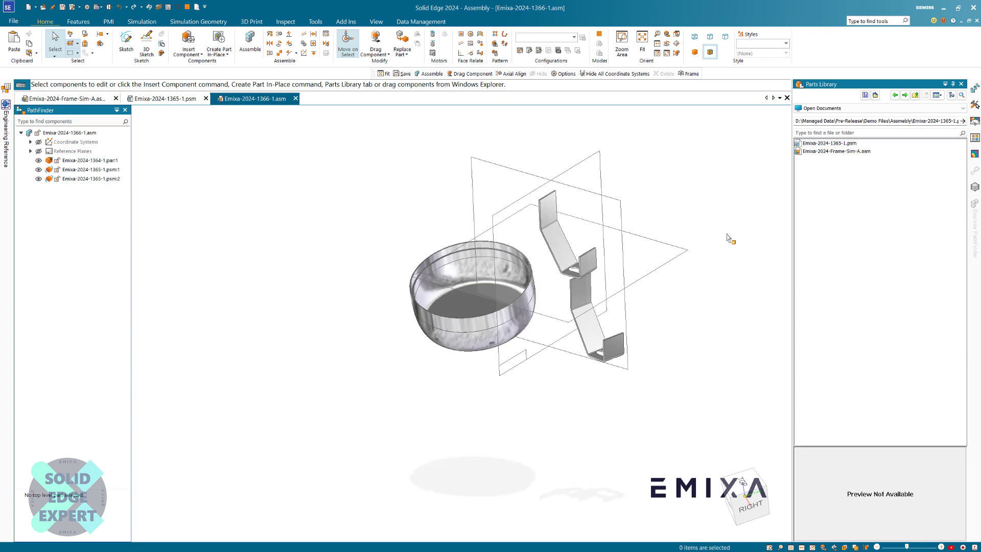
left_click(539, 212)
key("Delete")
mouse_move(628, 232)
middle_mouse_down()
mouse_move(647, 201)
mouse_move(622, 243)
middle_mouse_up()
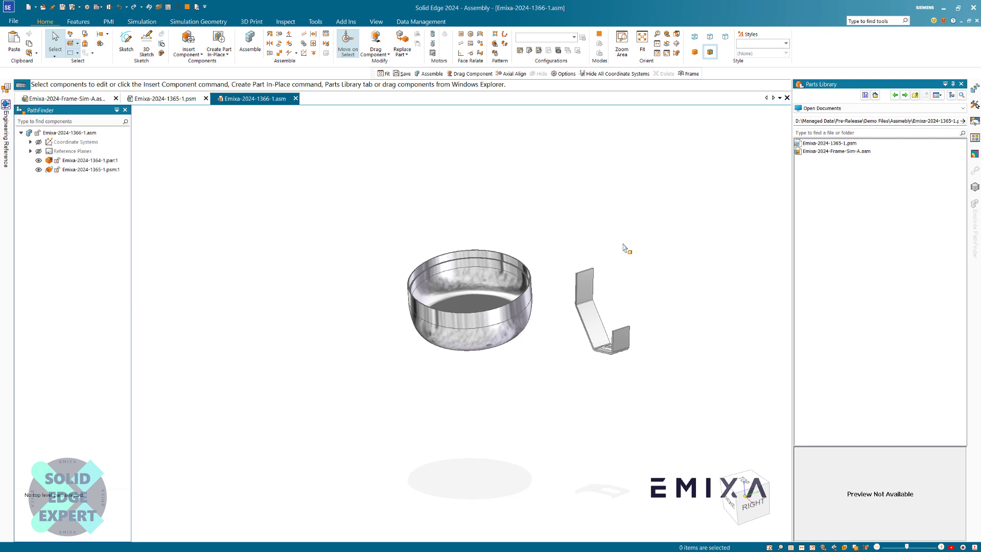
mouse_move(571, 282)
middle_mouse_down()
mouse_move(591, 295)
mouse_move(573, 285)
middle_mouse_up()
scroll(573, 285, "up", 1)
scroll(578, 246, "up", 2)
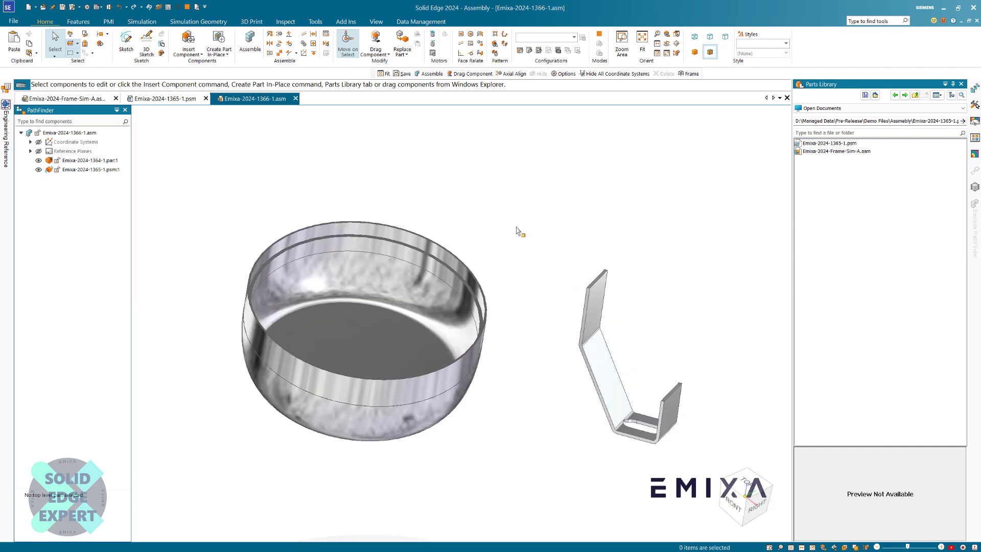
left_click(250, 41)
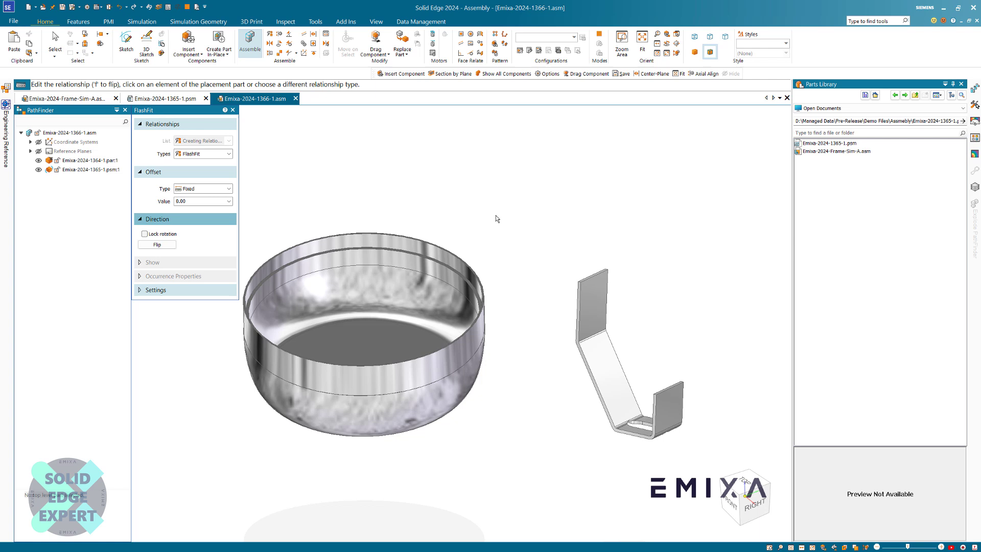
key("Escape")
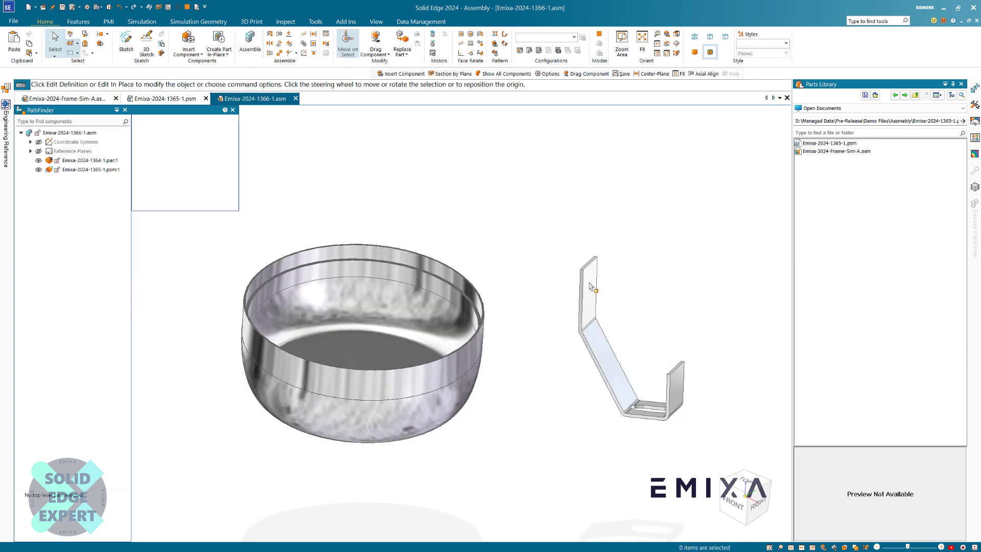
Edit the bracket's placement definition and use FlashFit to relate the narrow end face of its tall flange to the bowl's inner ledge.
left_click(591, 287)
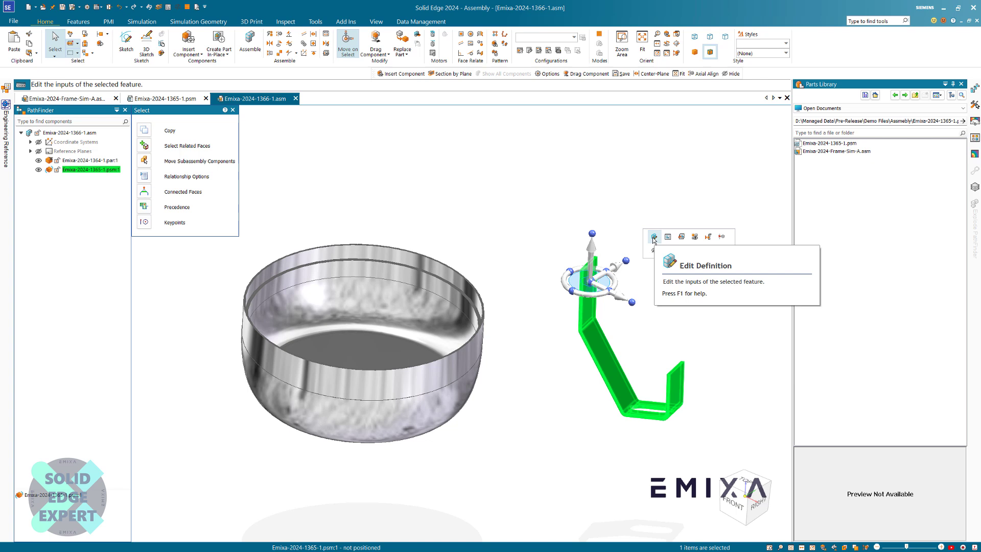
left_click(653, 237)
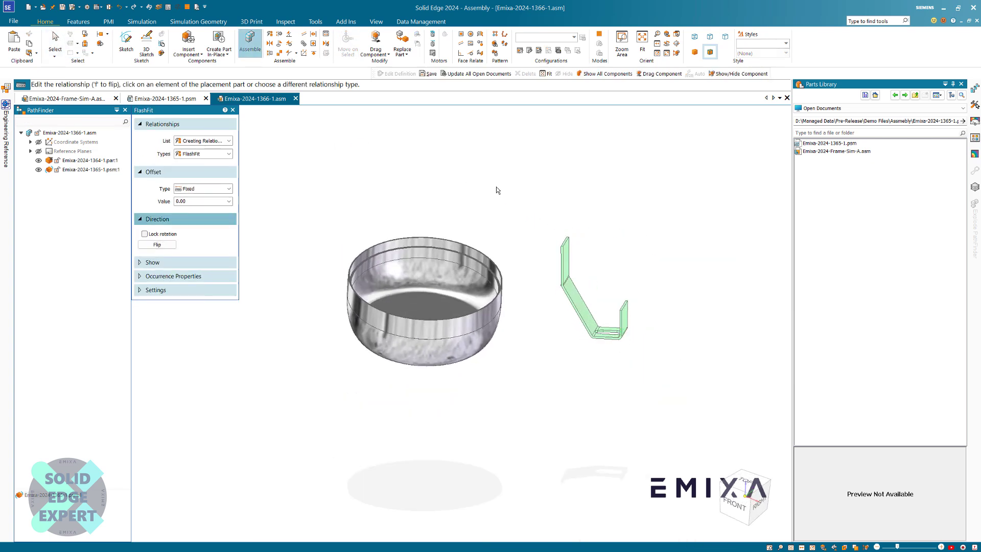
middle_click_drag(496, 187, 481, 224)
scroll(518, 212, "up", 2)
scroll(540, 228, "up", 4)
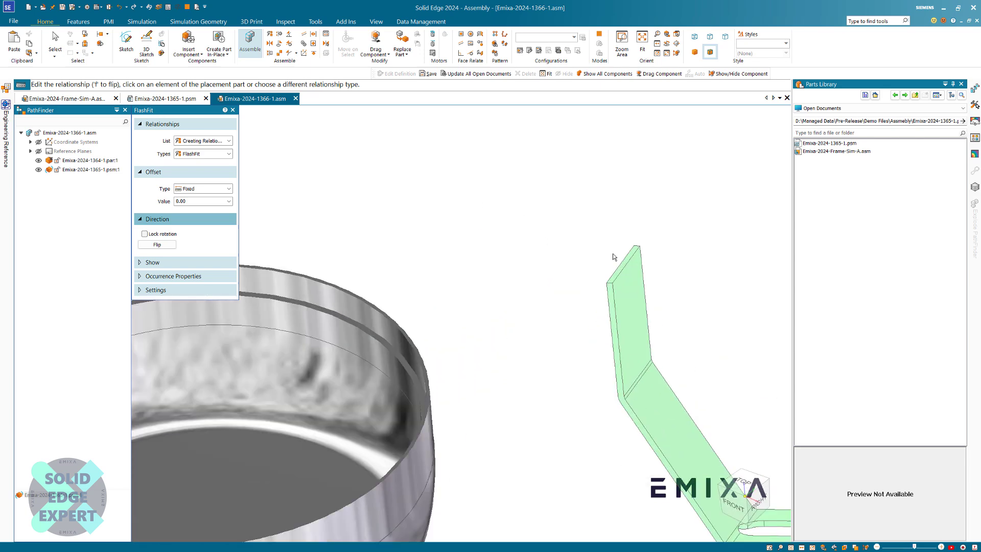
left_click(623, 269)
scroll(597, 226, "down", 3)
scroll(474, 253, "up", 4)
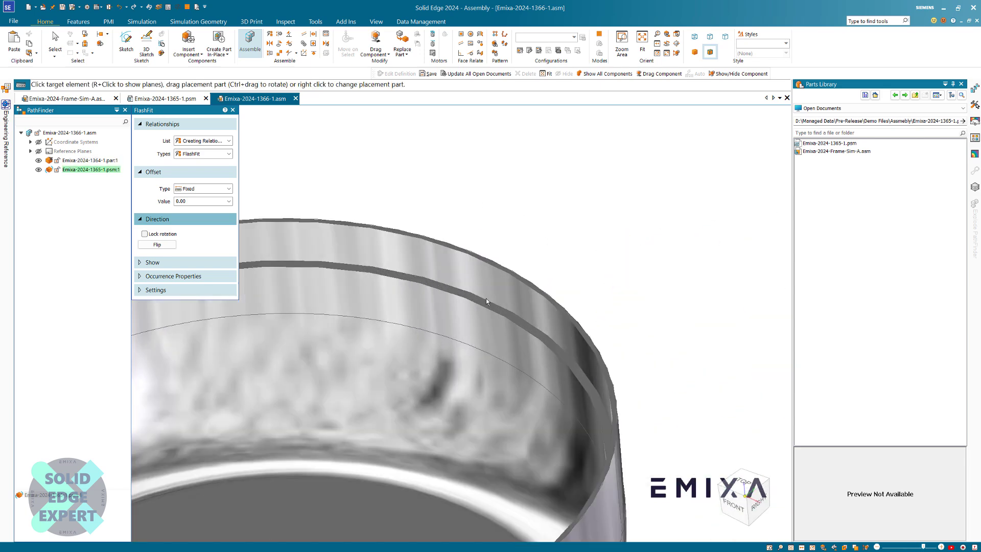
left_click(487, 300)
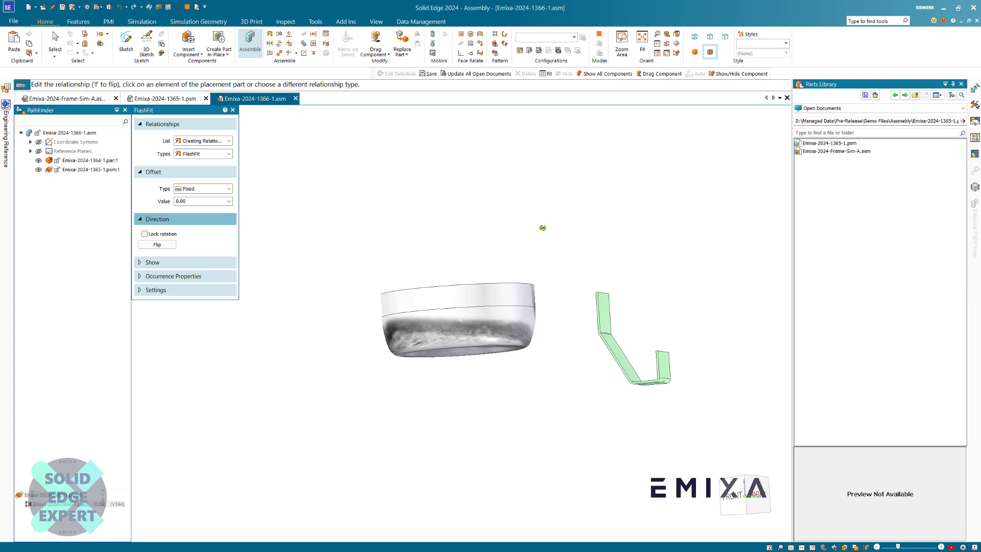
Add a Tangent relationship with a fixed 0.00 offset between the bracket's tall flange face and the bowl's curved wall, and finish the placement.
middle_click_drag(542, 228, 562, 276)
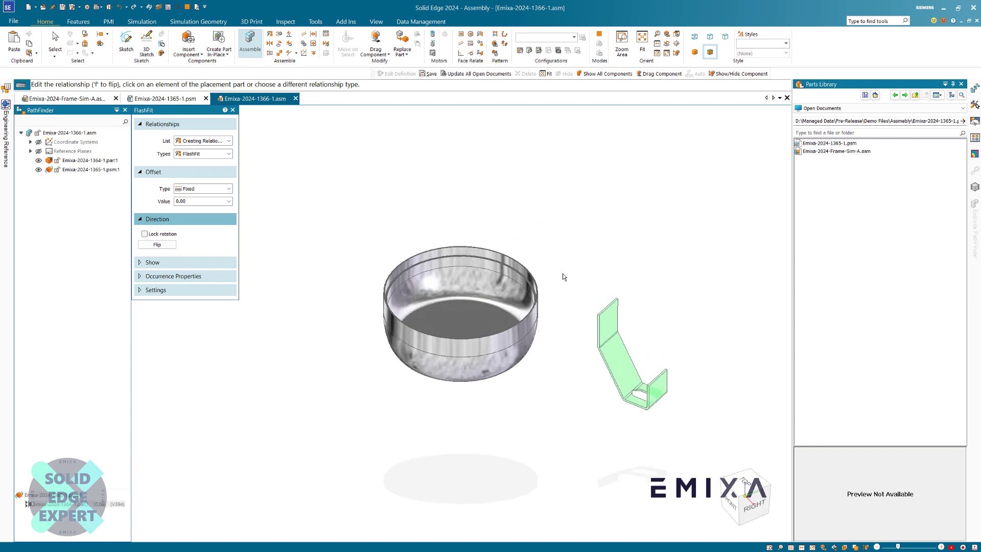
scroll(565, 274, "up", 2)
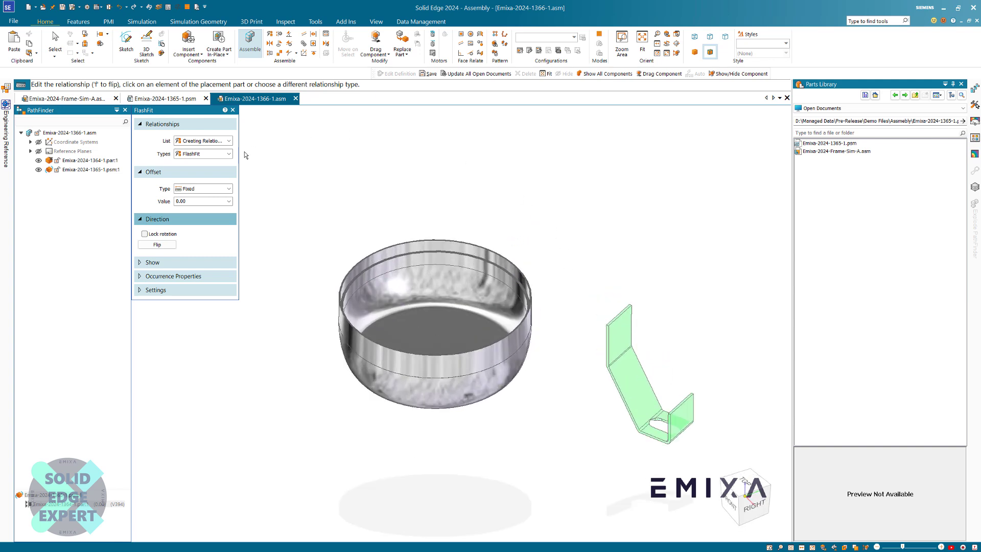
left_click(228, 153)
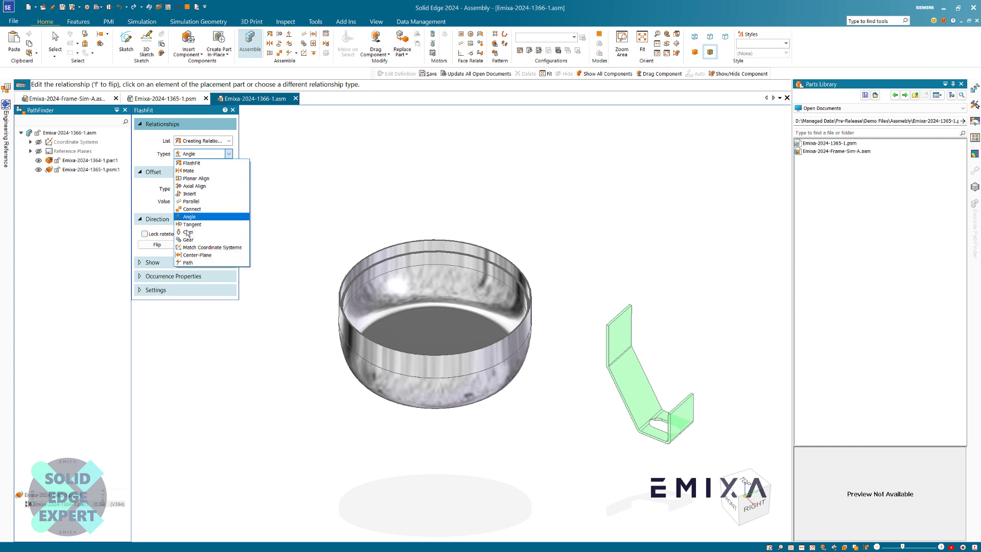
left_click(208, 224)
middle_click_drag(374, 207, 515, 250)
left_click(581, 296)
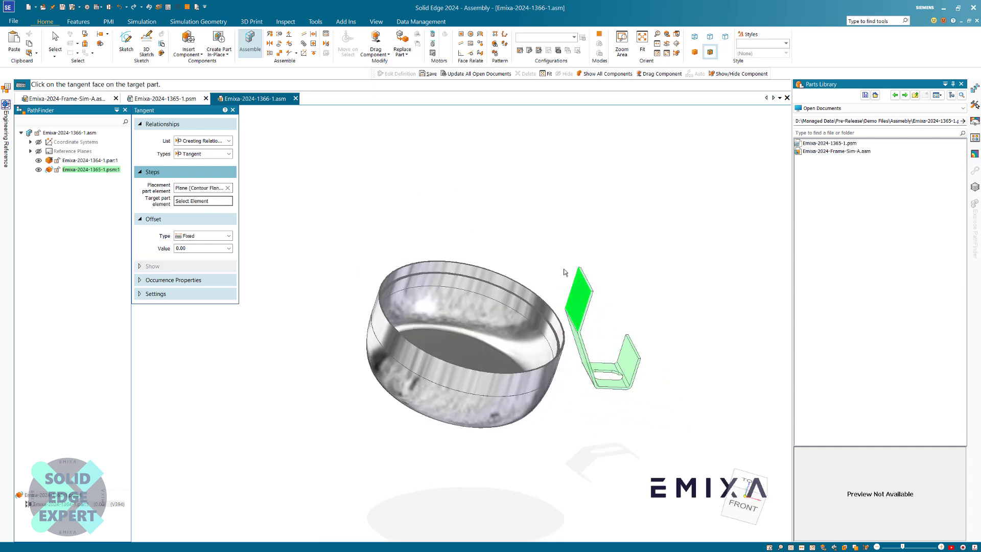
middle_click_drag(581, 296, 515, 332)
left_click(515, 332)
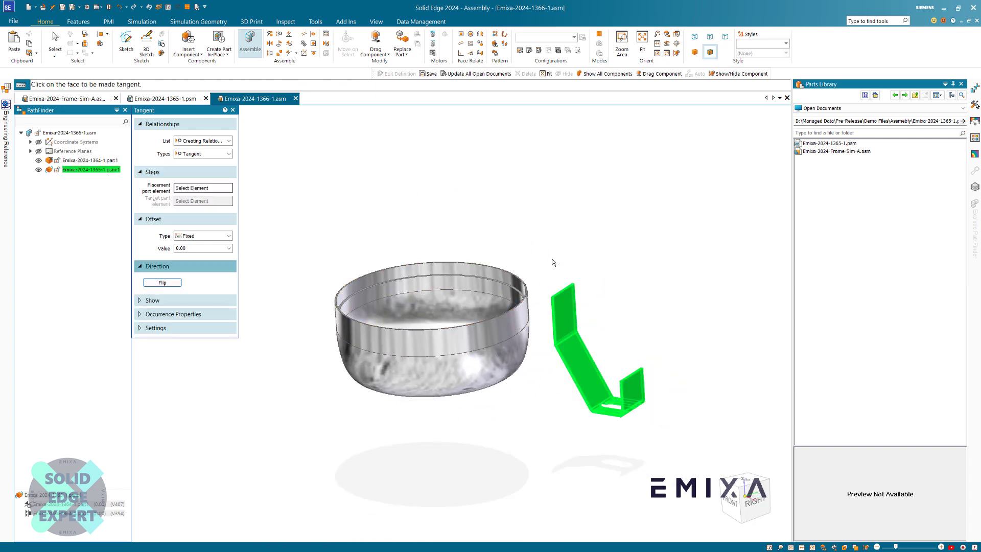
middle_click_drag(557, 261, 557, 260)
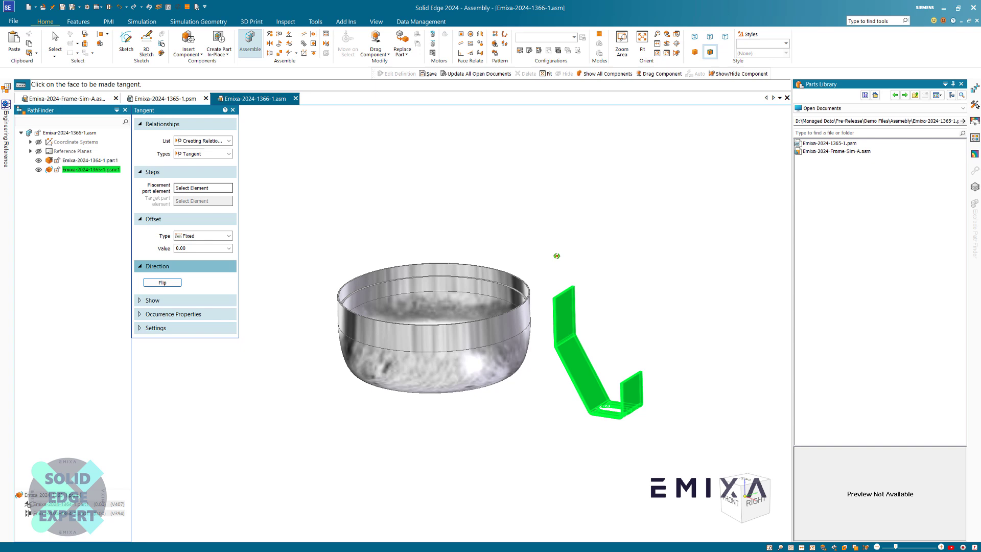
key("Escape")
middle_click_drag(541, 228, 536, 219)
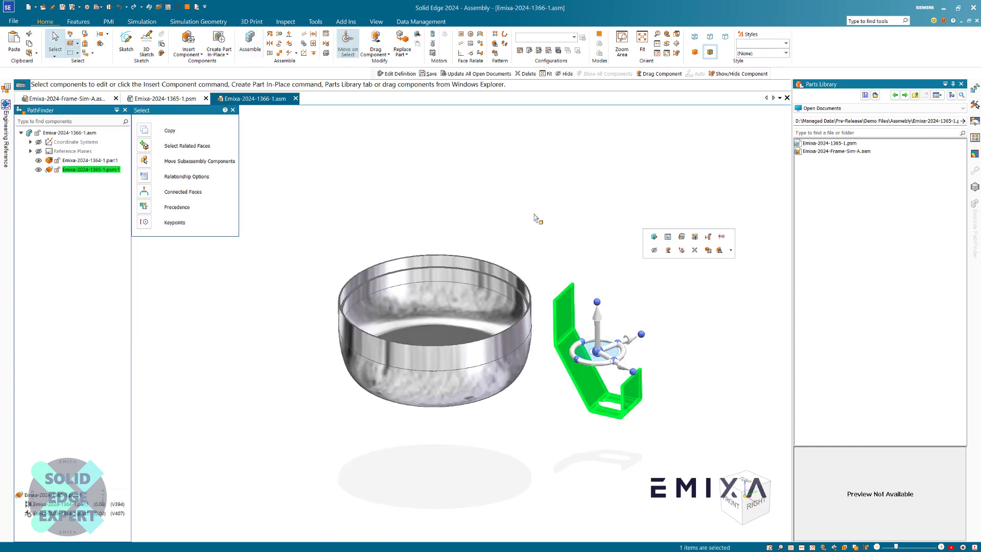
key("Escape")
Turn on the assembly's reference planes so that only the Right (yz) plane is displayed.
left_click(39, 151)
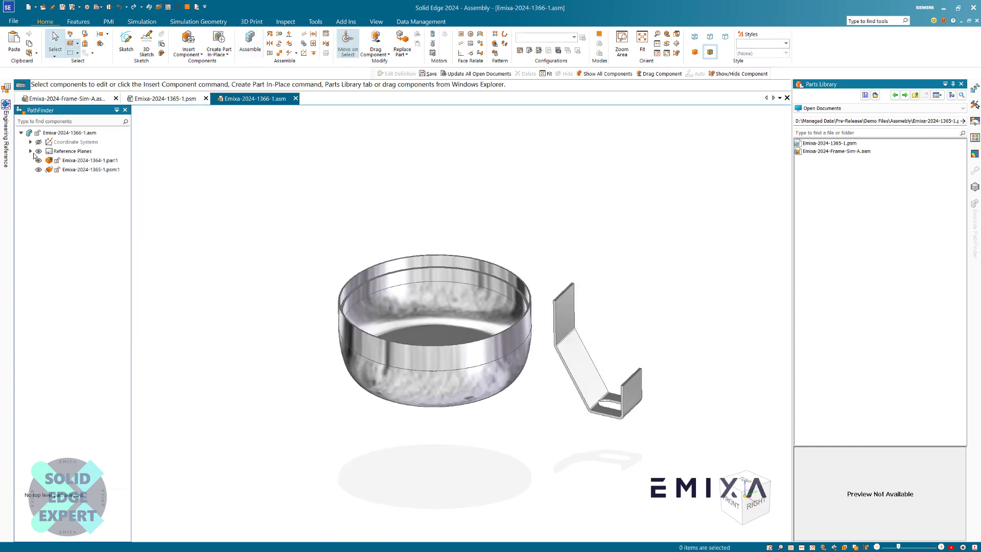
left_click(30, 152)
left_click(48, 161)
left_click(48, 170)
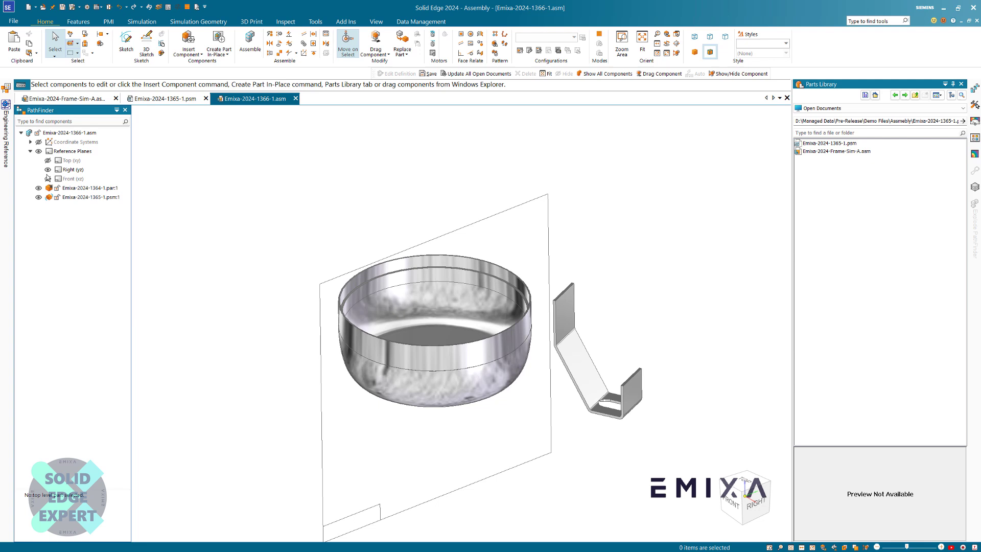
Display only the assembly's Front (xz) plane, and edit the bracket's placement definition with its own reference planes shown.
left_click(48, 179)
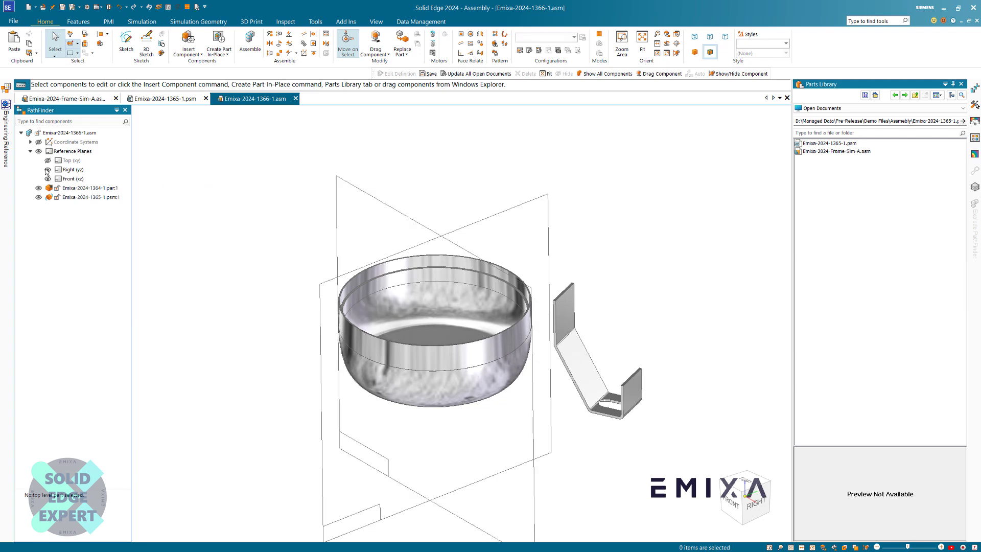
left_click(48, 170)
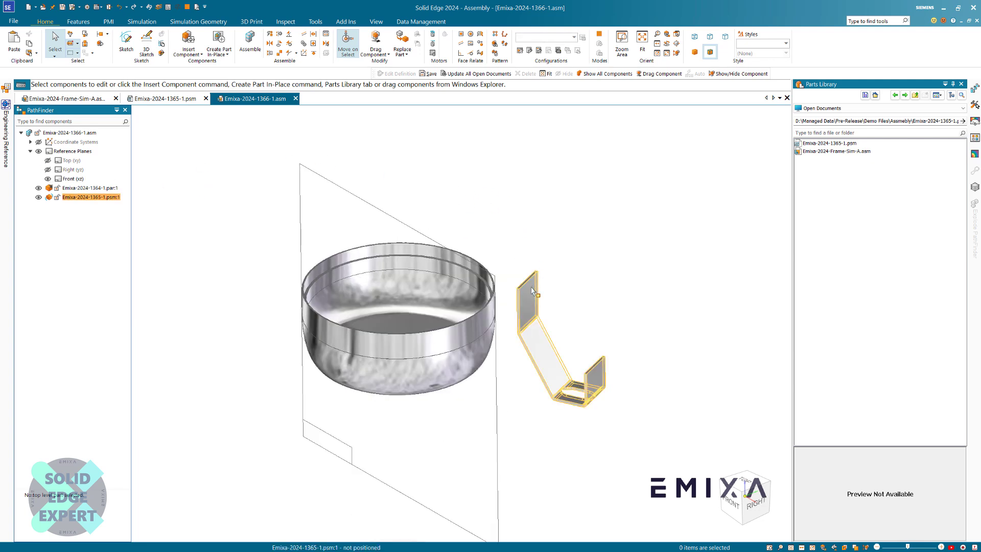
left_click(527, 301)
left_click(547, 257)
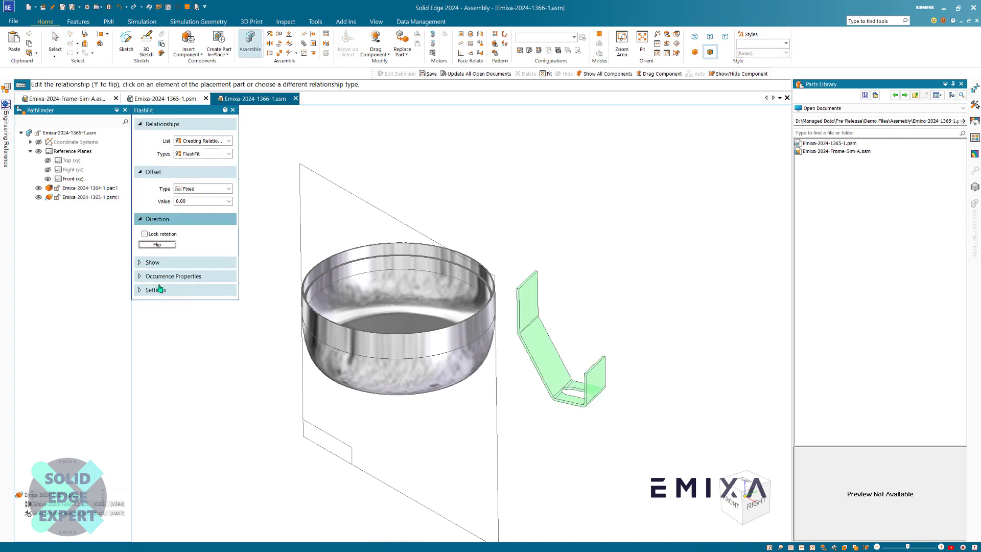
left_click(141, 263)
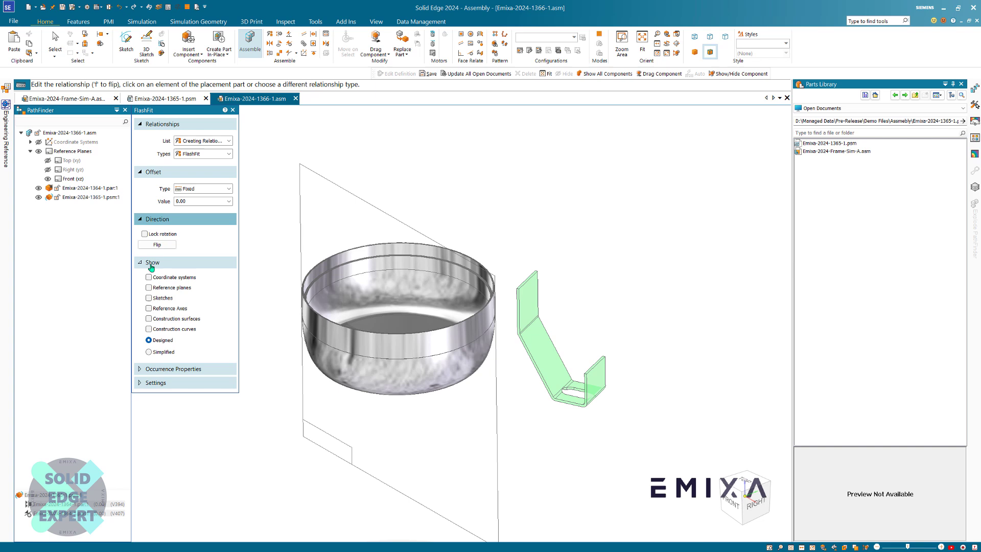
left_click(168, 290)
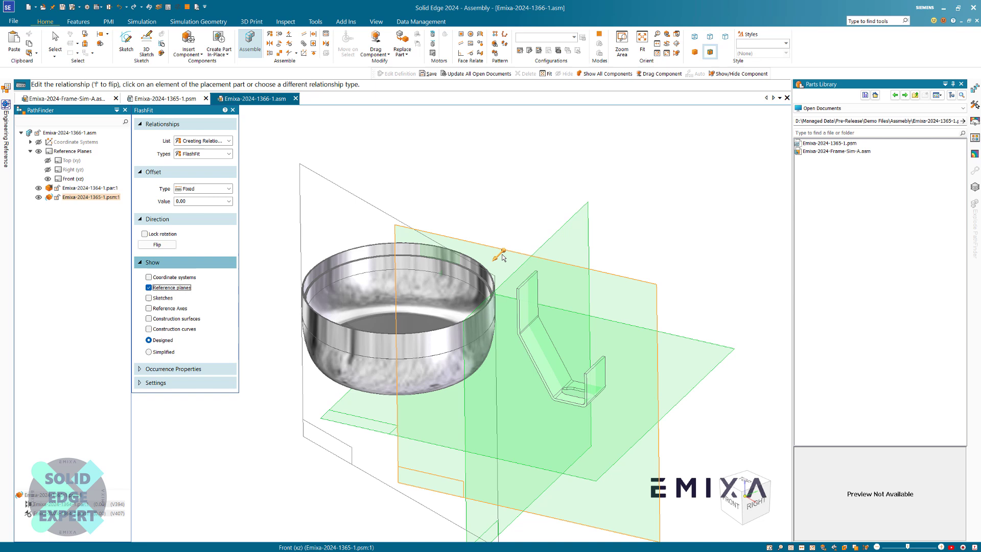
Relate the bracket's Front plane to the assembly's Front (xz) plane using FlashFit, and hide the assembly's reference planes.
left_click(502, 258)
left_click(391, 228)
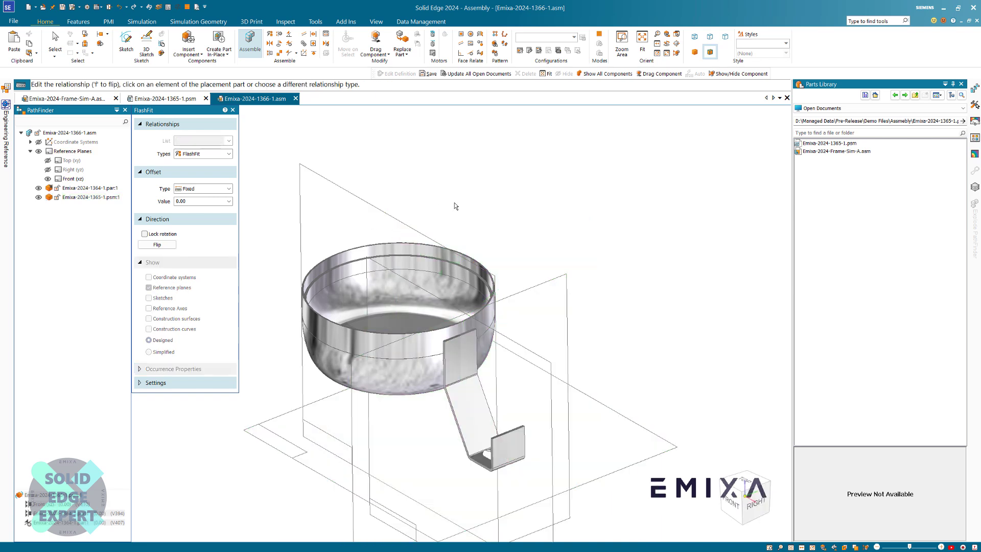
key("Escape")
key("Escape")
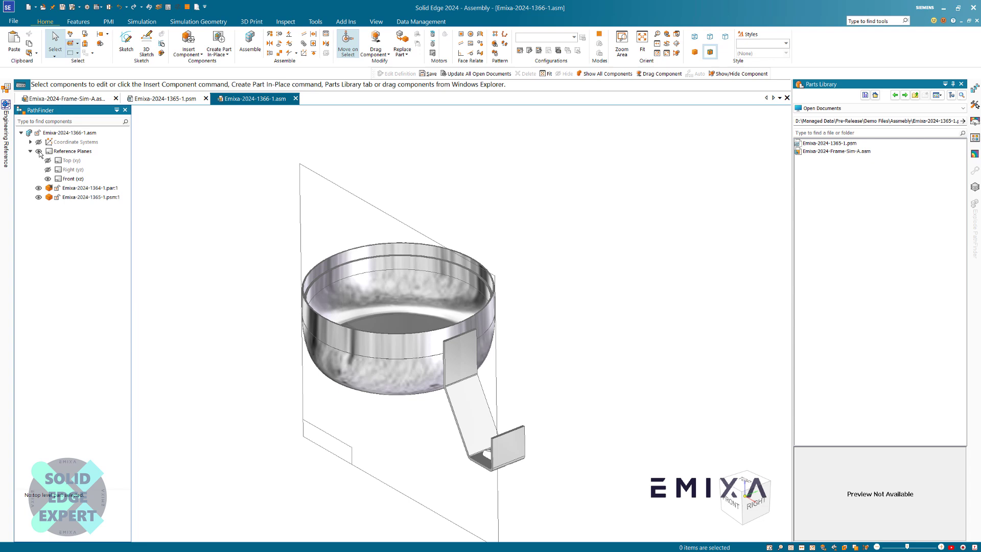
left_click(38, 152)
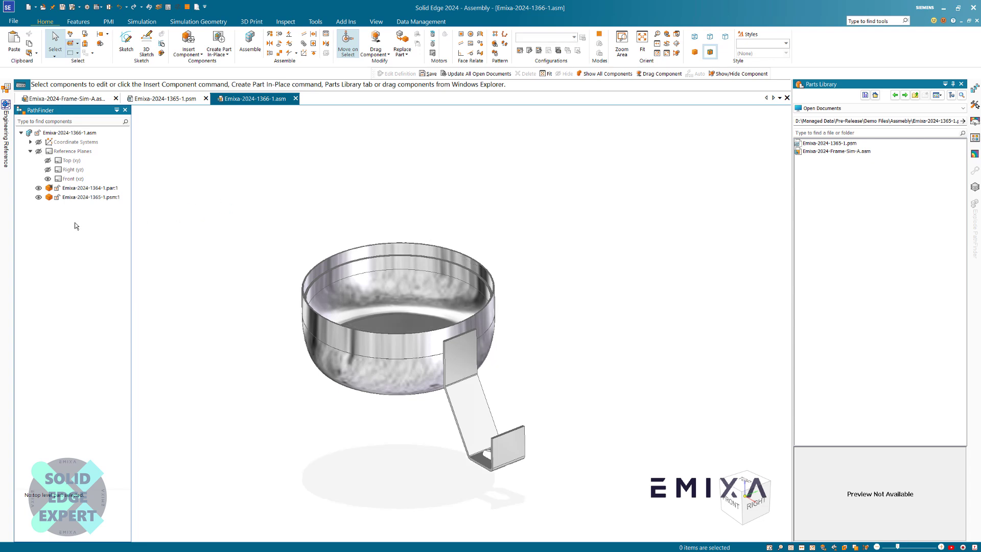
Check the bracket's positioning status and the relationships that place it on the bowl.
left_click(82, 197)
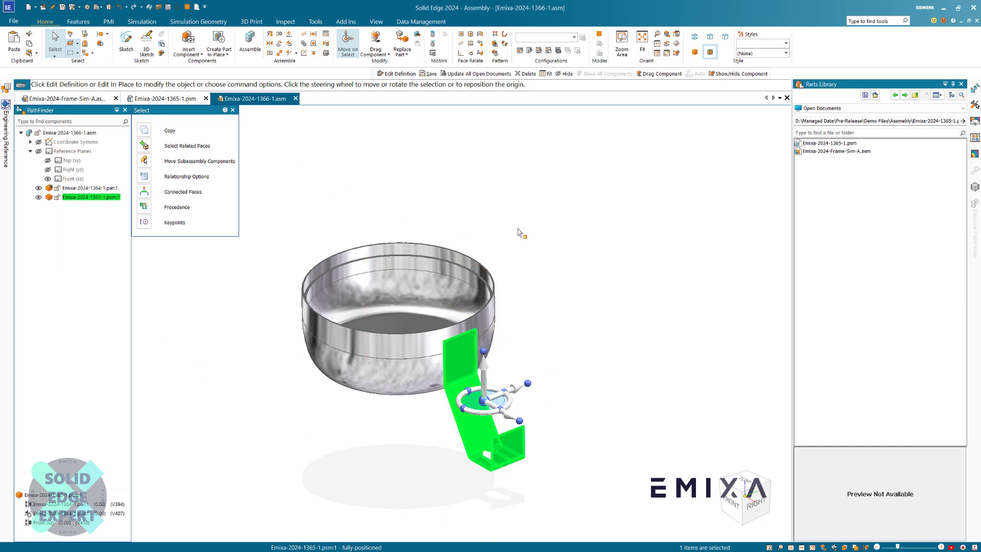
key("Escape")
scroll(517, 232, "down", 1)
scroll(401, 207, "up", 1)
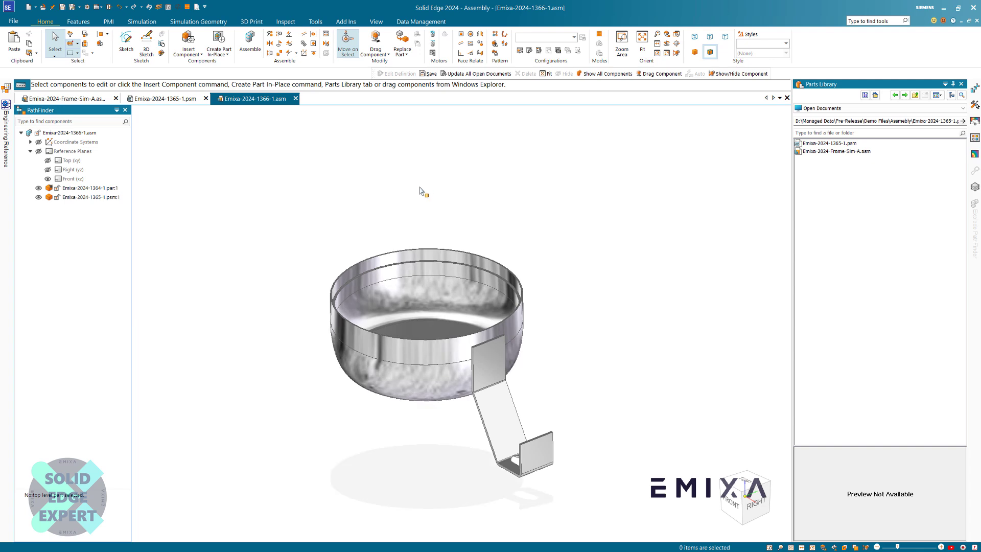
Start an Along Curve pattern of the bracket, using the bowl's top rim edge as the pattern curve with the default anchor point.
left_click(500, 361)
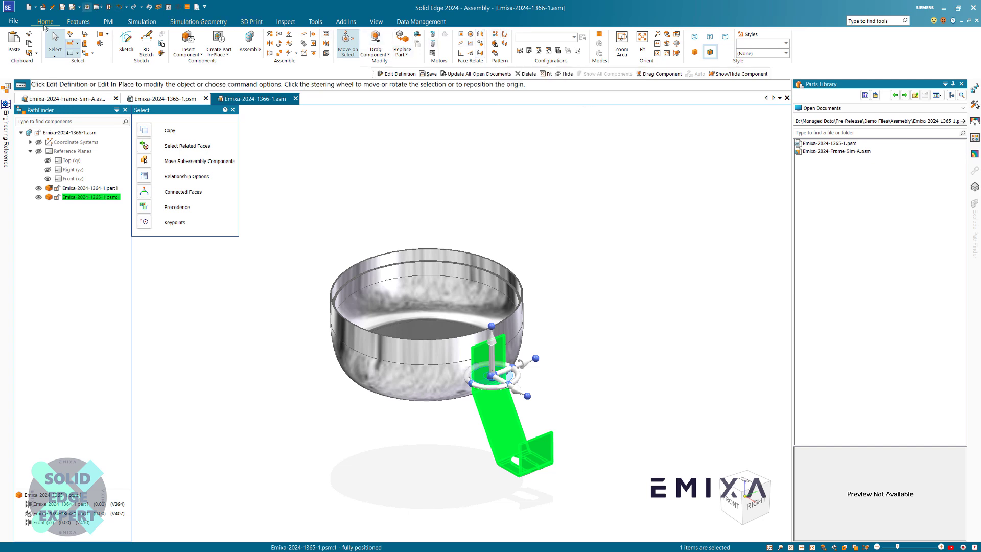
left_click(81, 23)
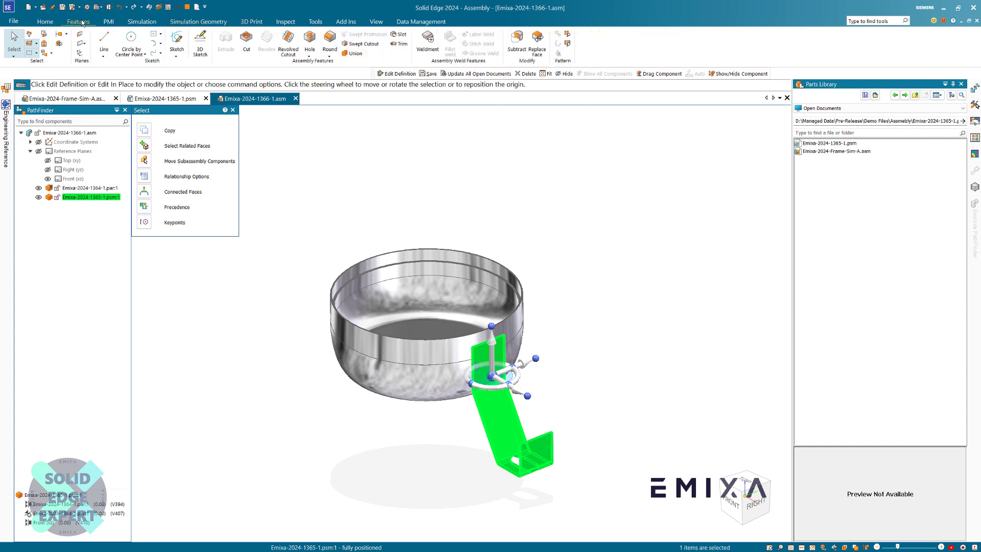
left_click(45, 22)
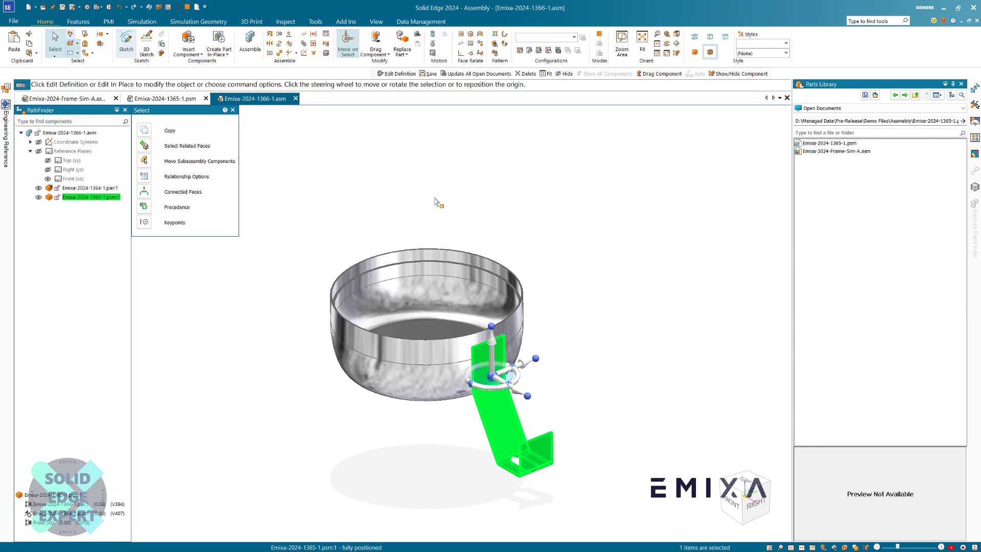
left_click(505, 35)
scroll(535, 292, "up", 3)
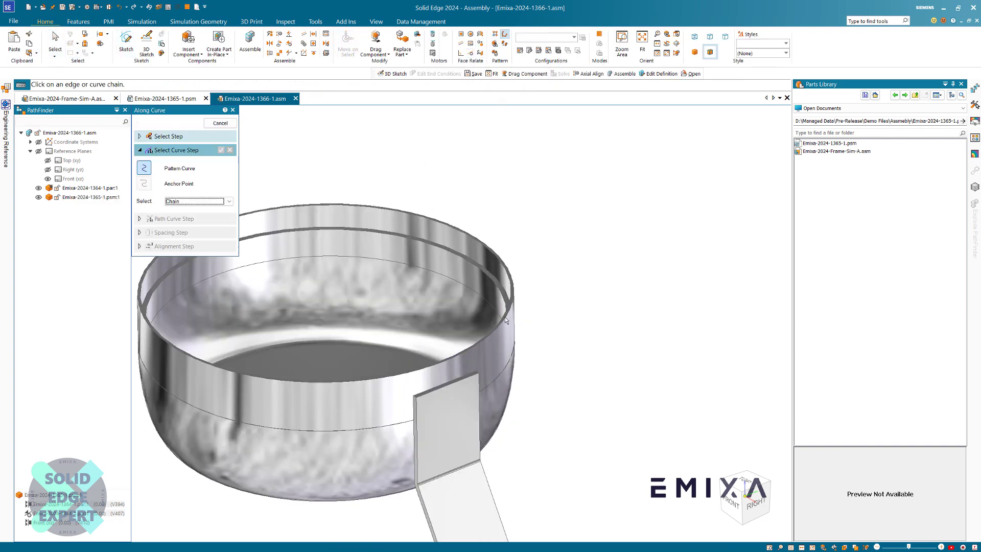
left_click(503, 323)
scroll(556, 280, "down", 2)
right_click(537, 209)
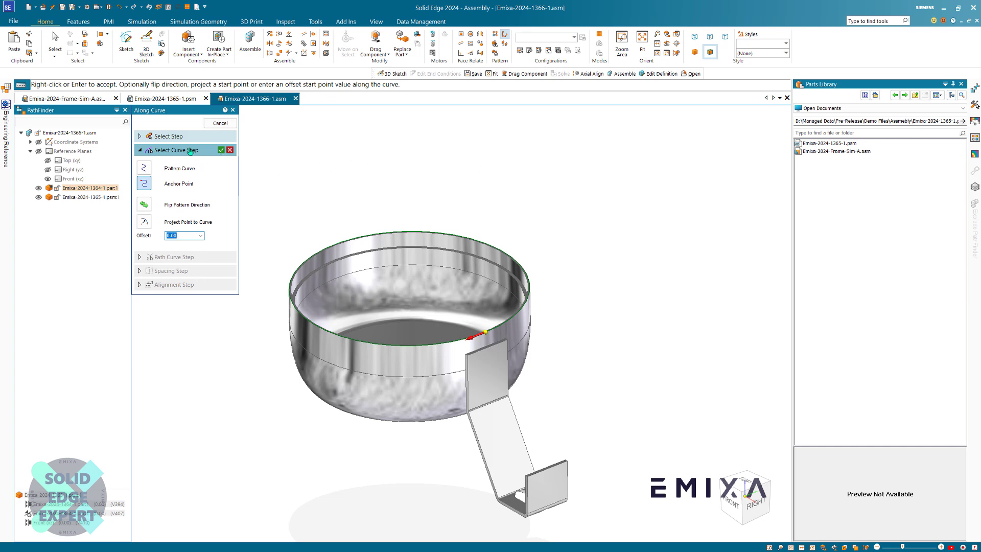
left_click(222, 151)
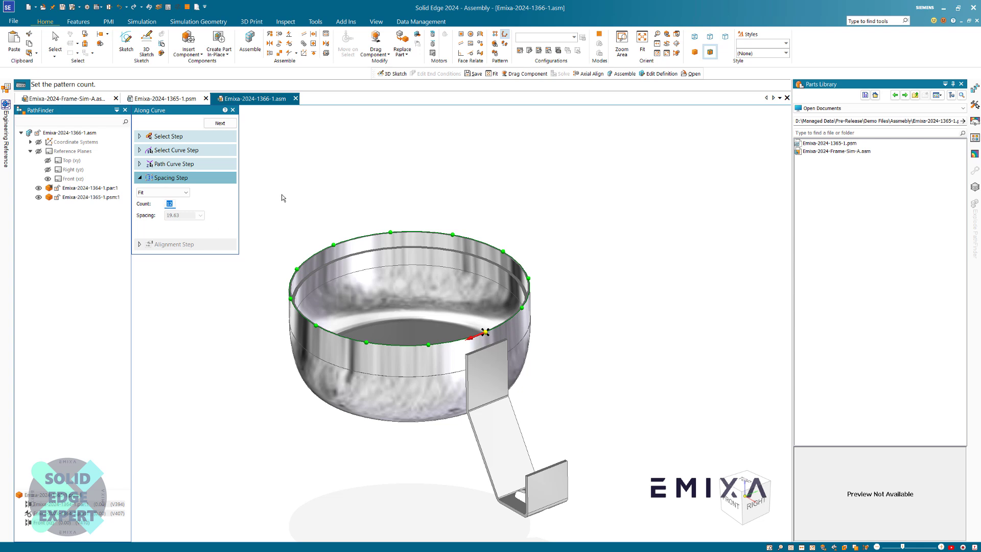
Set the pattern to Fit spacing with a count of 3, keep Follow Curve and Curve Position alignment, and finish it.
type("3")
key("Tab")
left_click(227, 123)
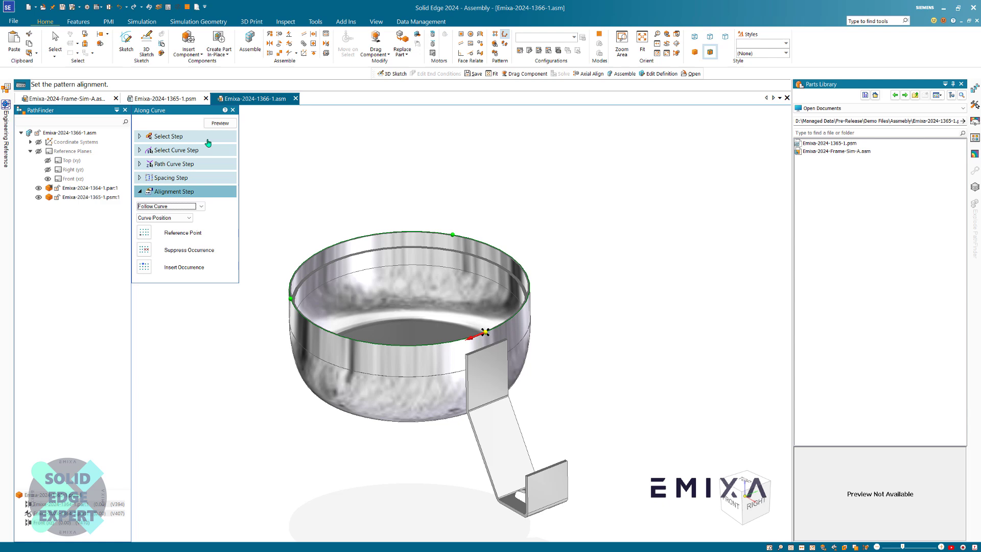
left_click(220, 123)
mouse_move(444, 187)
middle_mouse_down()
mouse_move(407, 346)
mouse_move(440, 177)
mouse_move(448, 200)
middle_mouse_up()
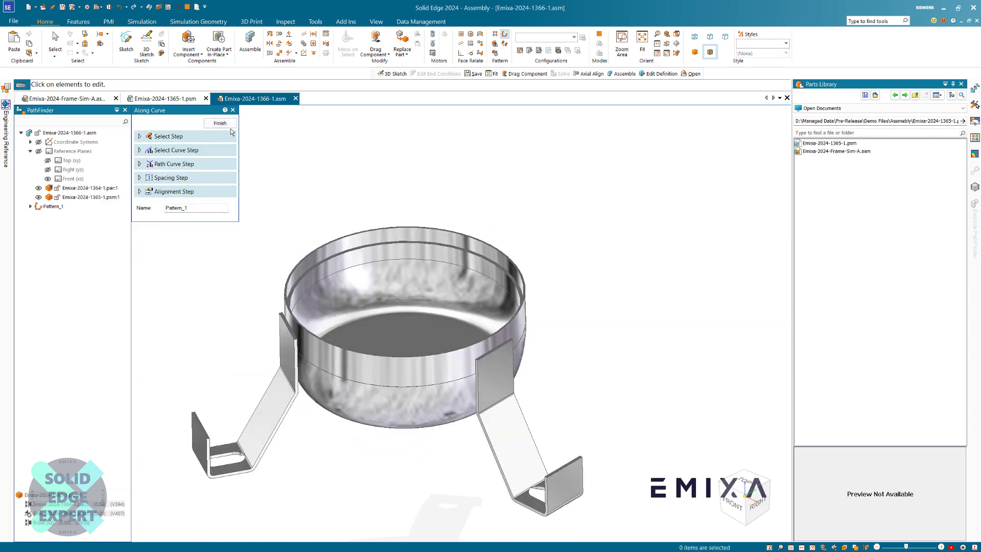
left_click(228, 124)
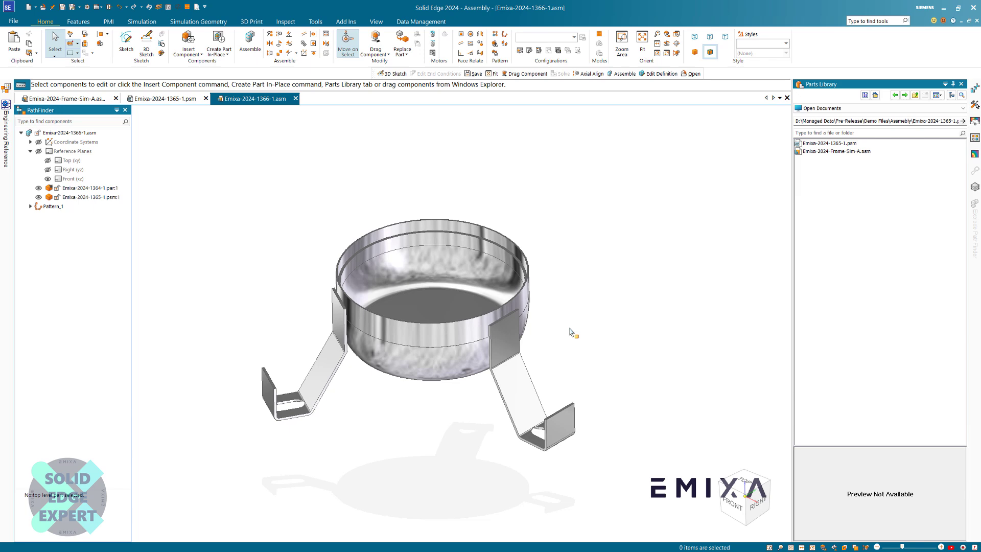
Examine the patterned brackets around the bowl from several angles and zoom levels.
middle_click_drag(570, 331, 587, 306)
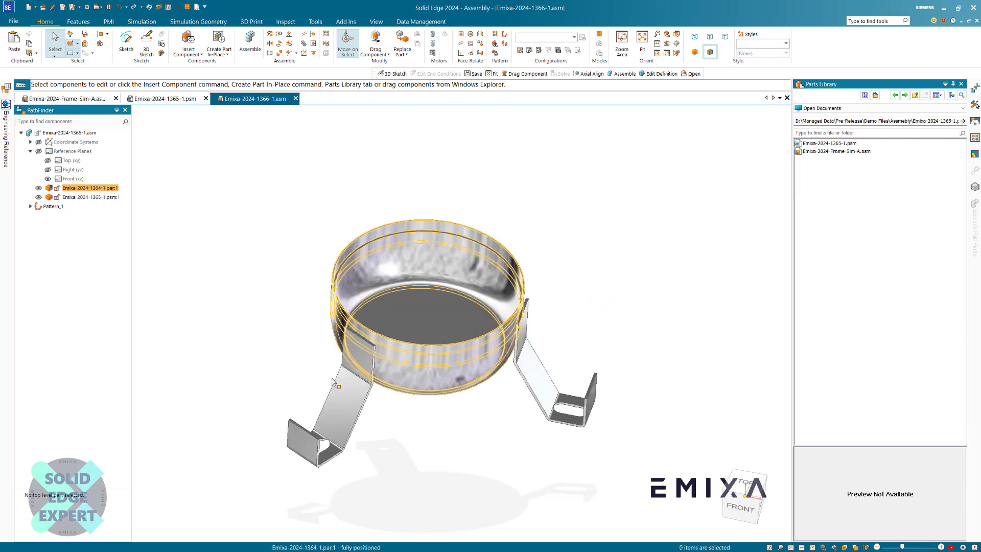
middle_click_drag(335, 383, 456, 354)
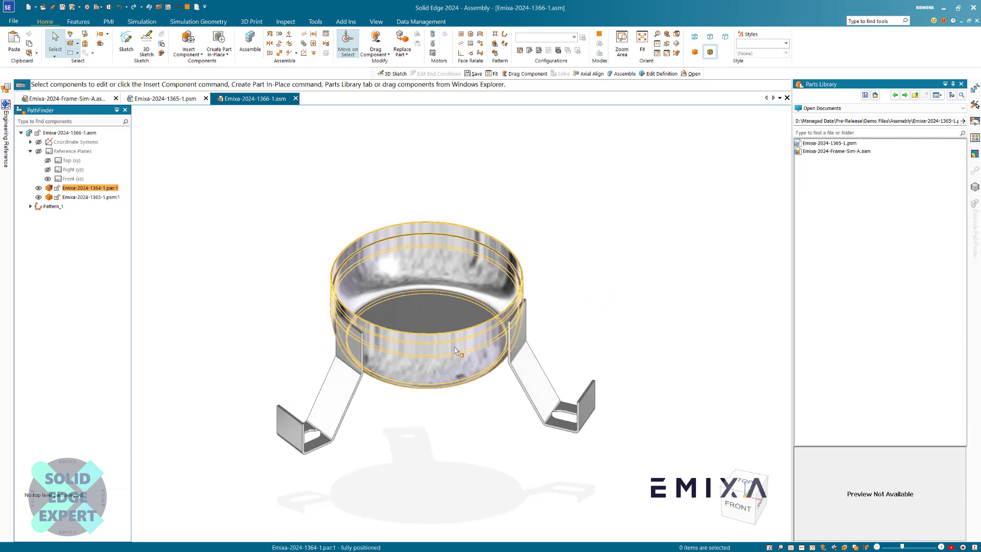
middle_click_drag(606, 285, 557, 312)
scroll(558, 313, "up", 3)
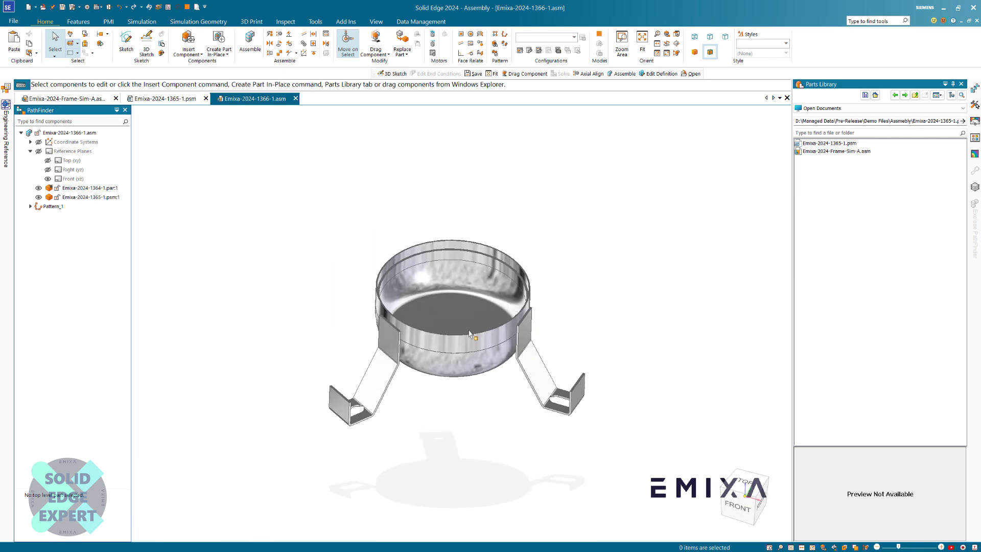
scroll(361, 343, "up", 3)
middle_click_drag(451, 385, 470, 389)
scroll(470, 390, "down", 3)
scroll(635, 338, "up", 3)
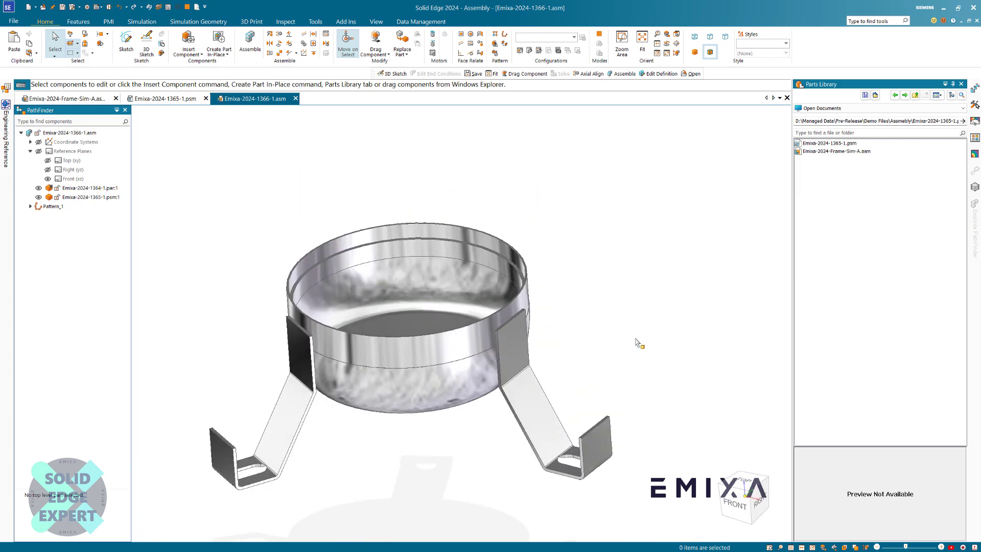
middle_click_drag(449, 424, 506, 408)
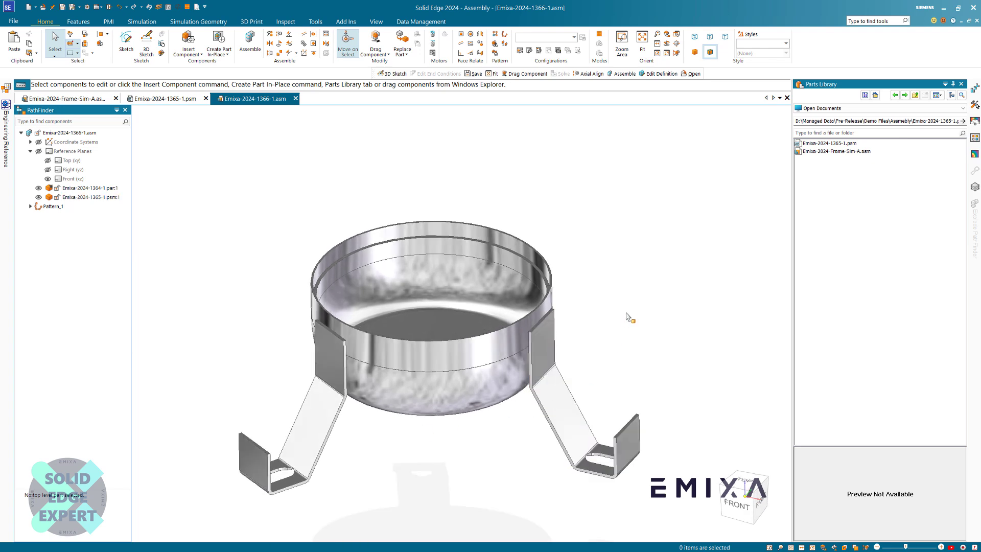